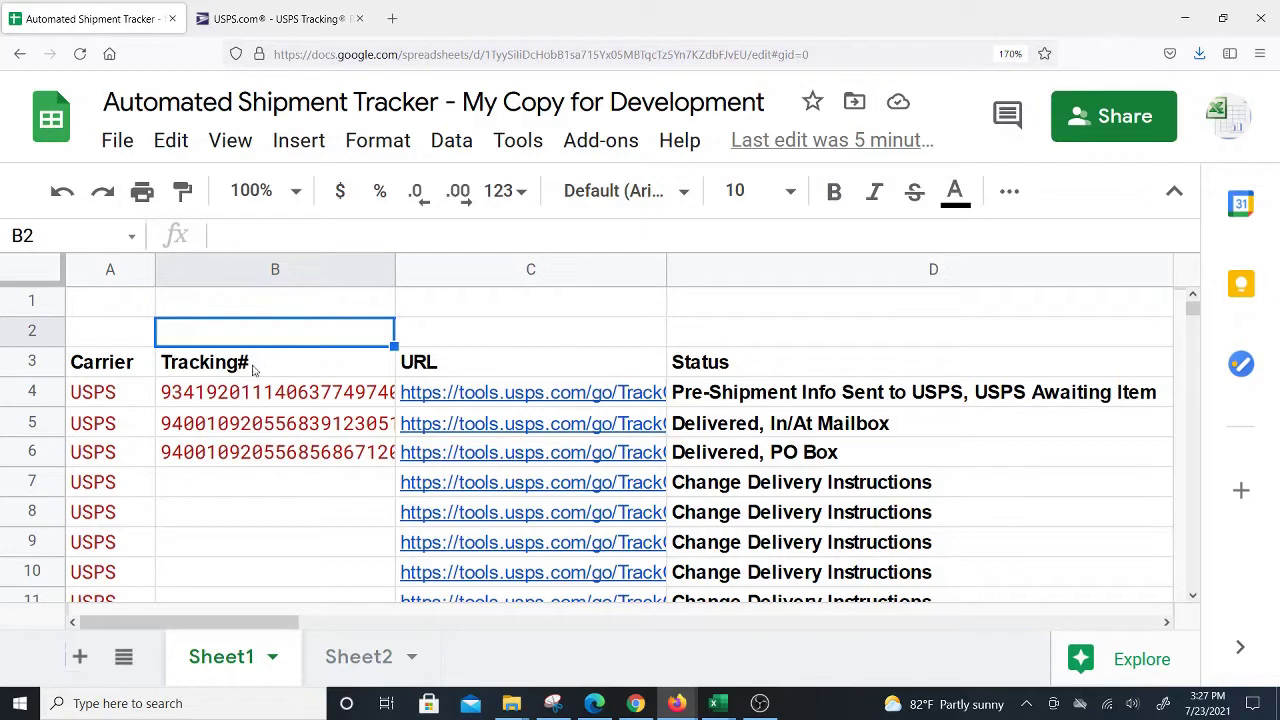
# Step: Select cell B4 to view the first package's tracking number
pyautogui.click(255, 401)
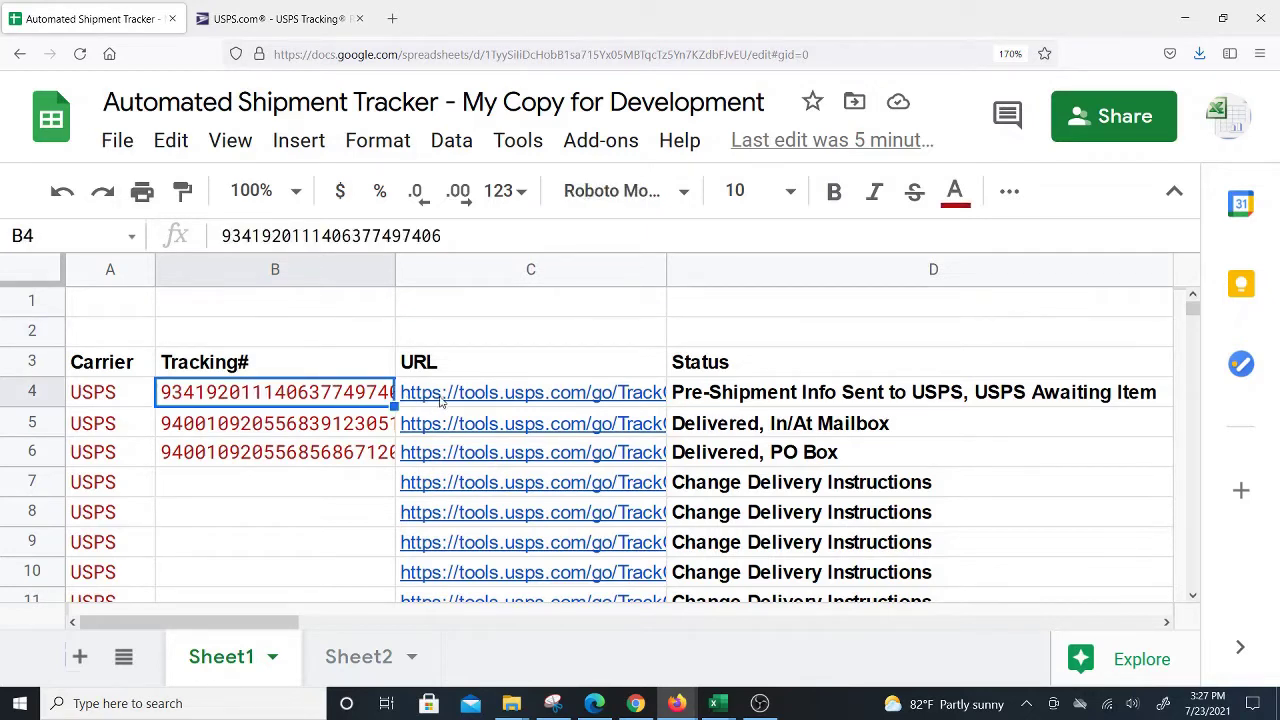
# Step: Open the first package's USPS tracking page from C4's link preview and close the older USPS tab
pyautogui.moveTo(465, 399)
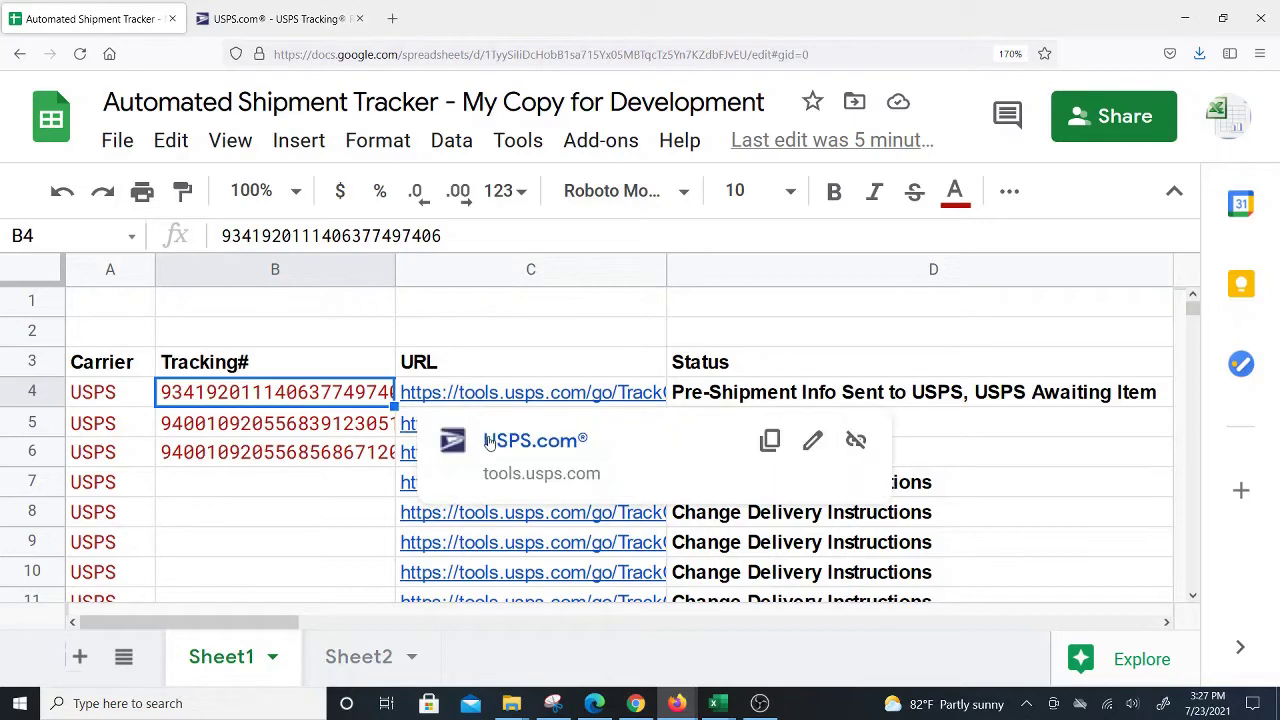
pyautogui.click(487, 440)
pyautogui.click(547, 18)
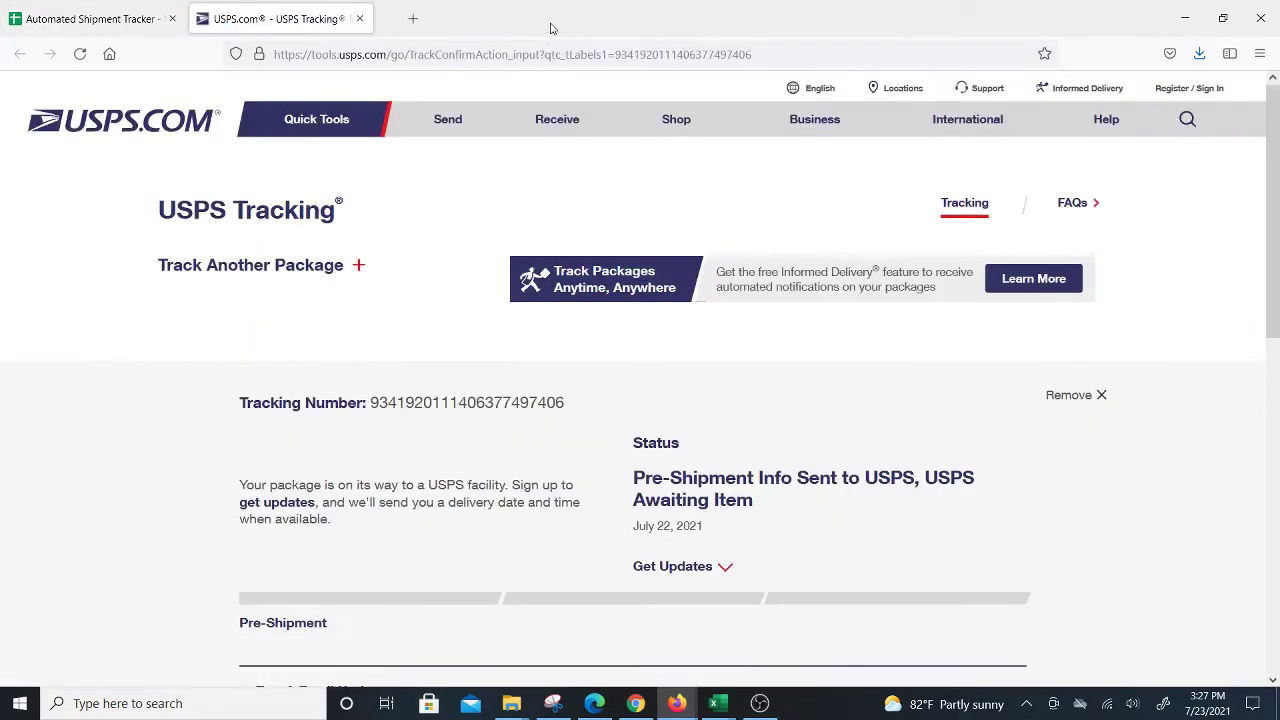
# Step: Confirm USPS shows 'Pre-Shipment Info Sent to USPS, USPS Awaiting Item', then return to the sheet
pyautogui.scroll(-3, 669, 481)
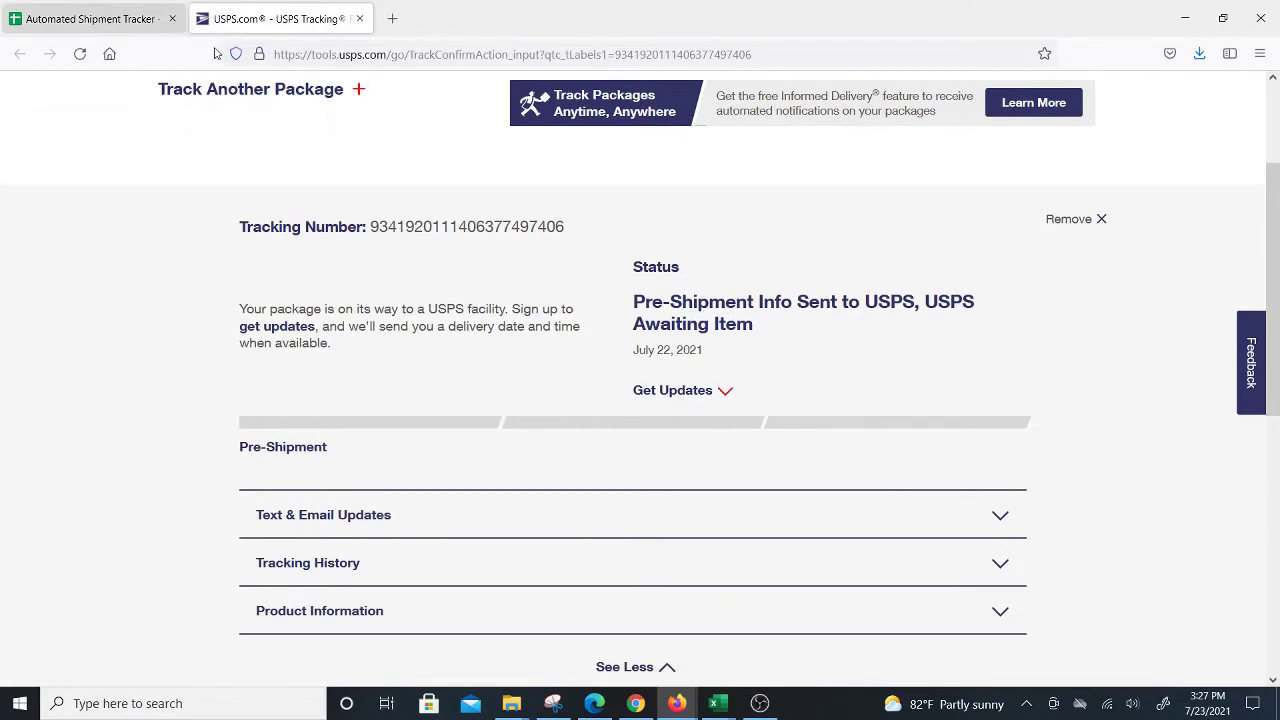
pyautogui.moveTo(636, 302); pyautogui.dragTo(787, 336)
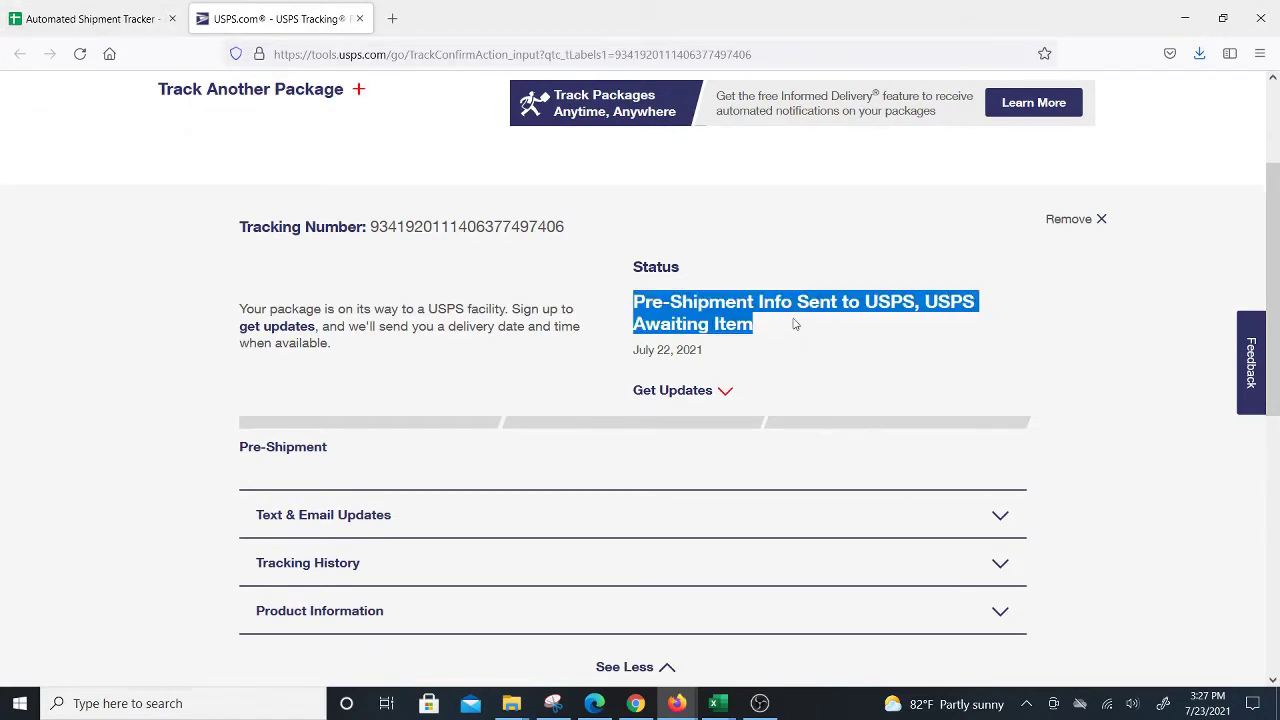
pyautogui.click(107, 24)
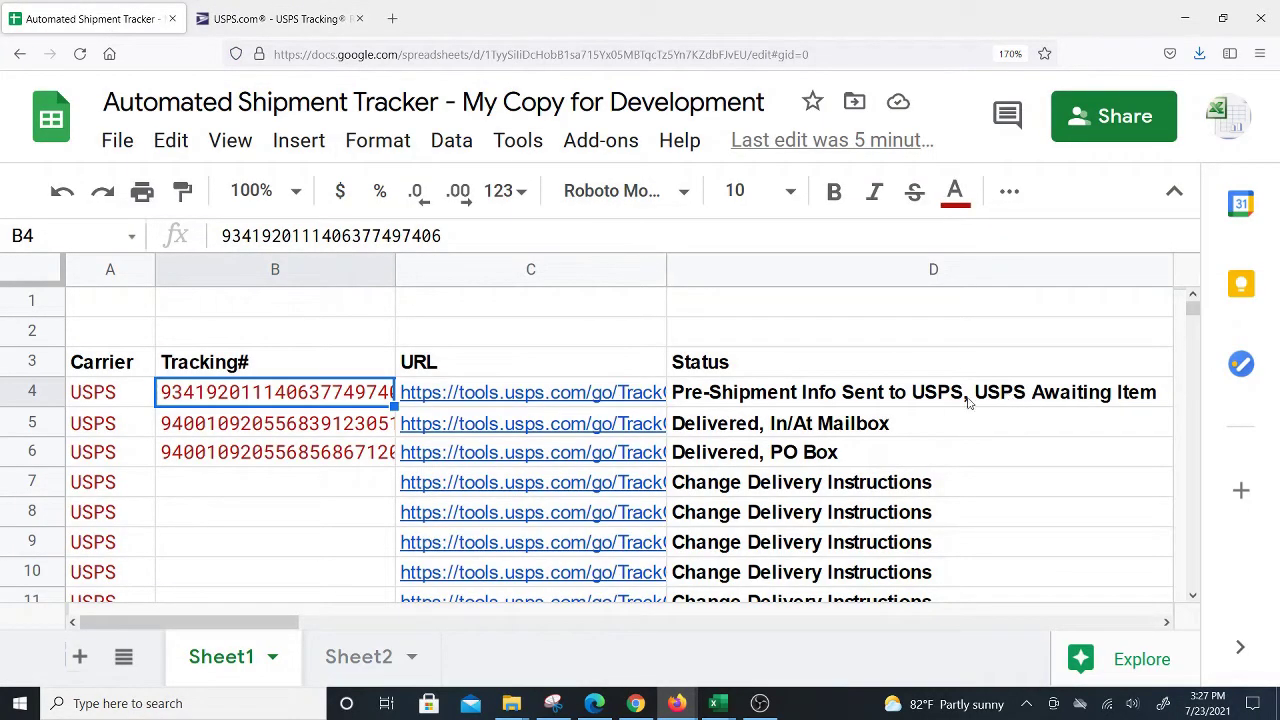
# Step: Open the USPS tracking pages for rows 5 and 6, showing 'Delivered, In/At Mailbox' and 'Delivered, PO Box'
pyautogui.click(331, 489)
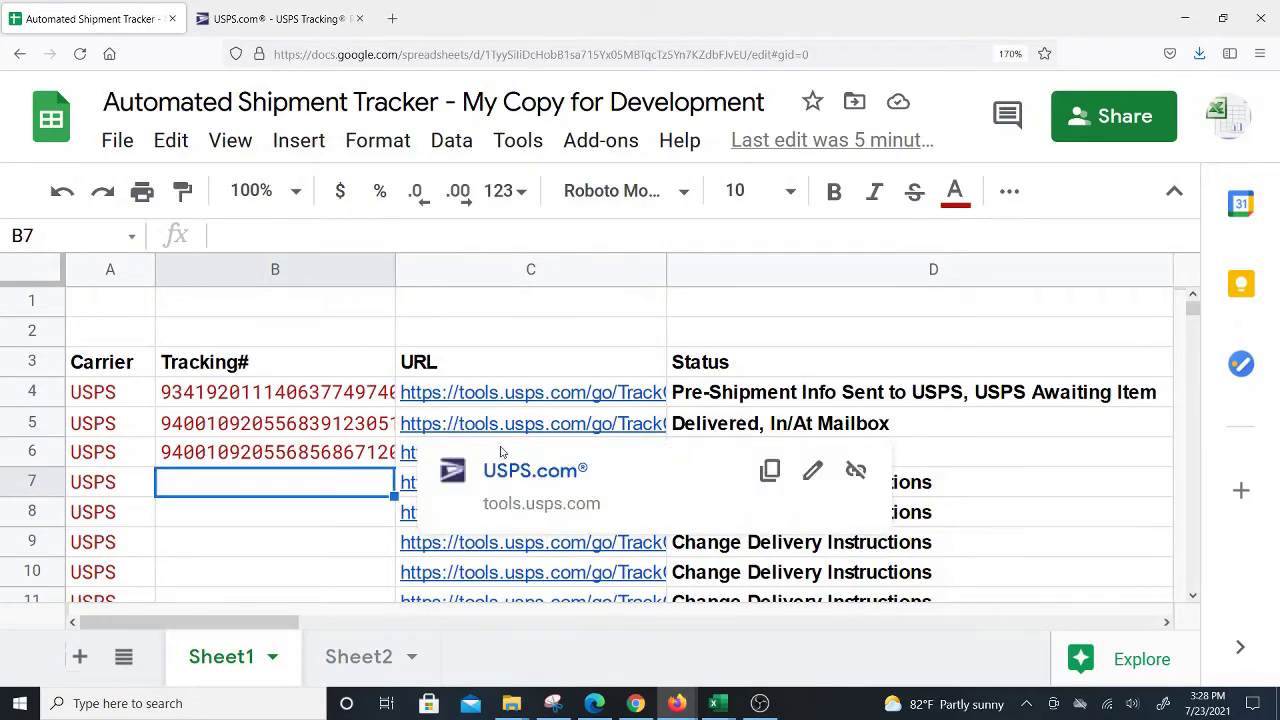
pyautogui.click(505, 469)
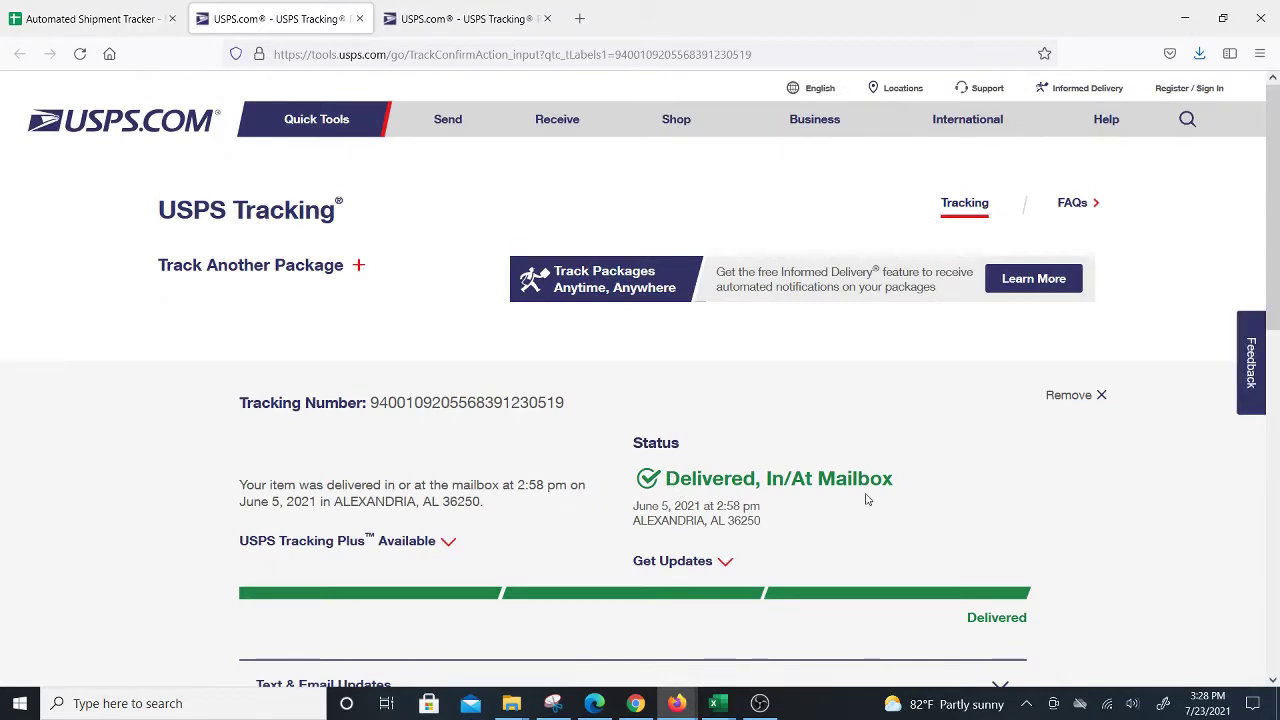
pyautogui.click(90, 18)
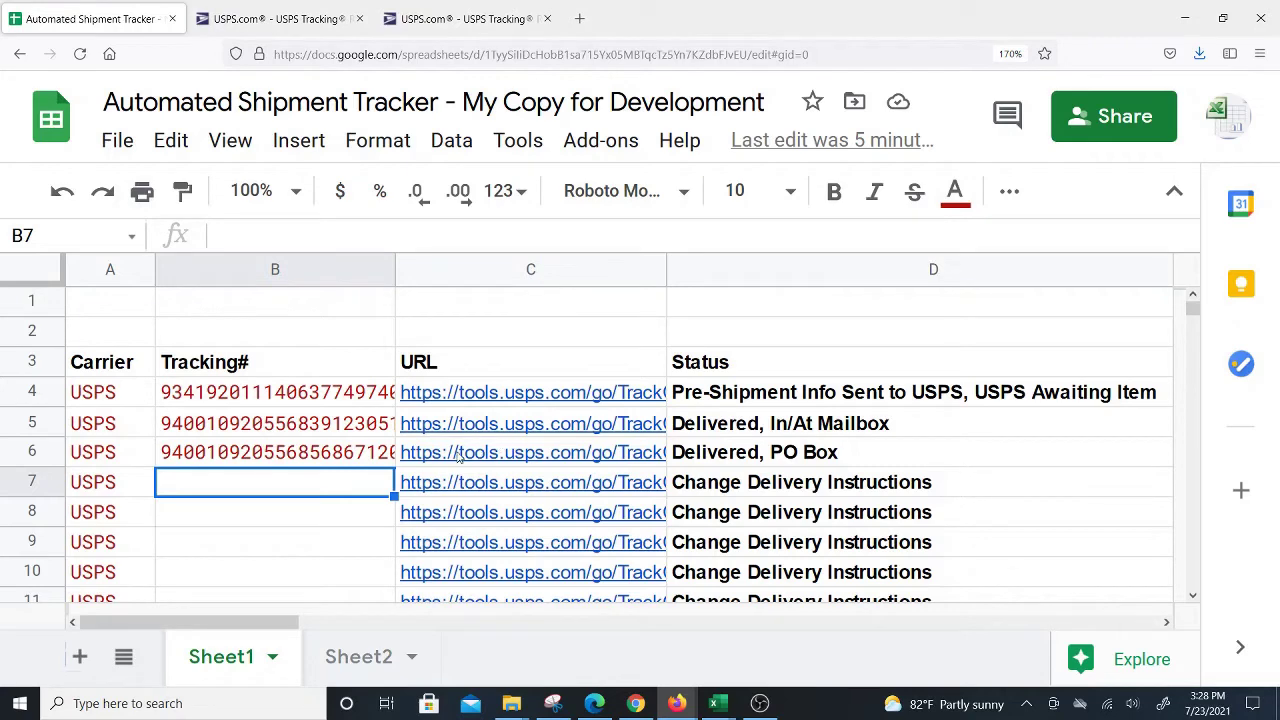
pyautogui.moveTo(479, 481)
pyautogui.click(497, 505)
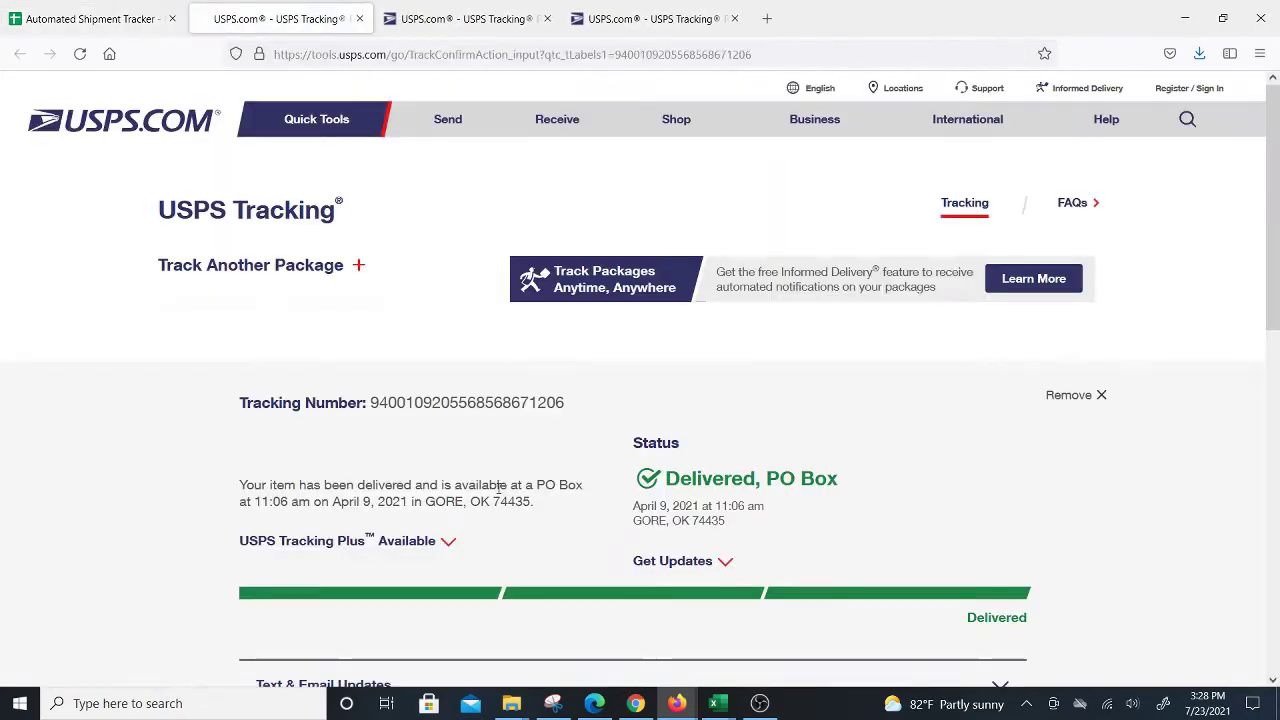
# Step: Back in the tracker, review carrier USPS in A4, tracking number B4, and the empty row 7 cells
pyautogui.click(90, 18)
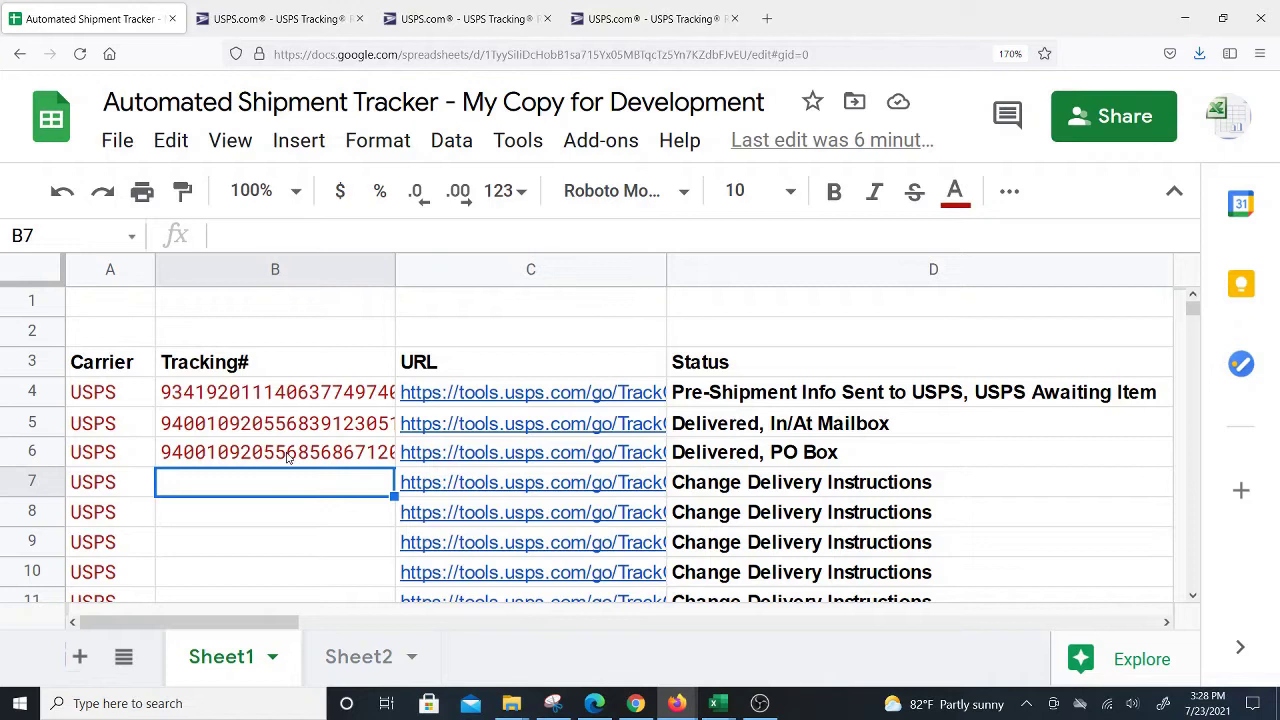
pyautogui.click(108, 396)
pyautogui.click(264, 396)
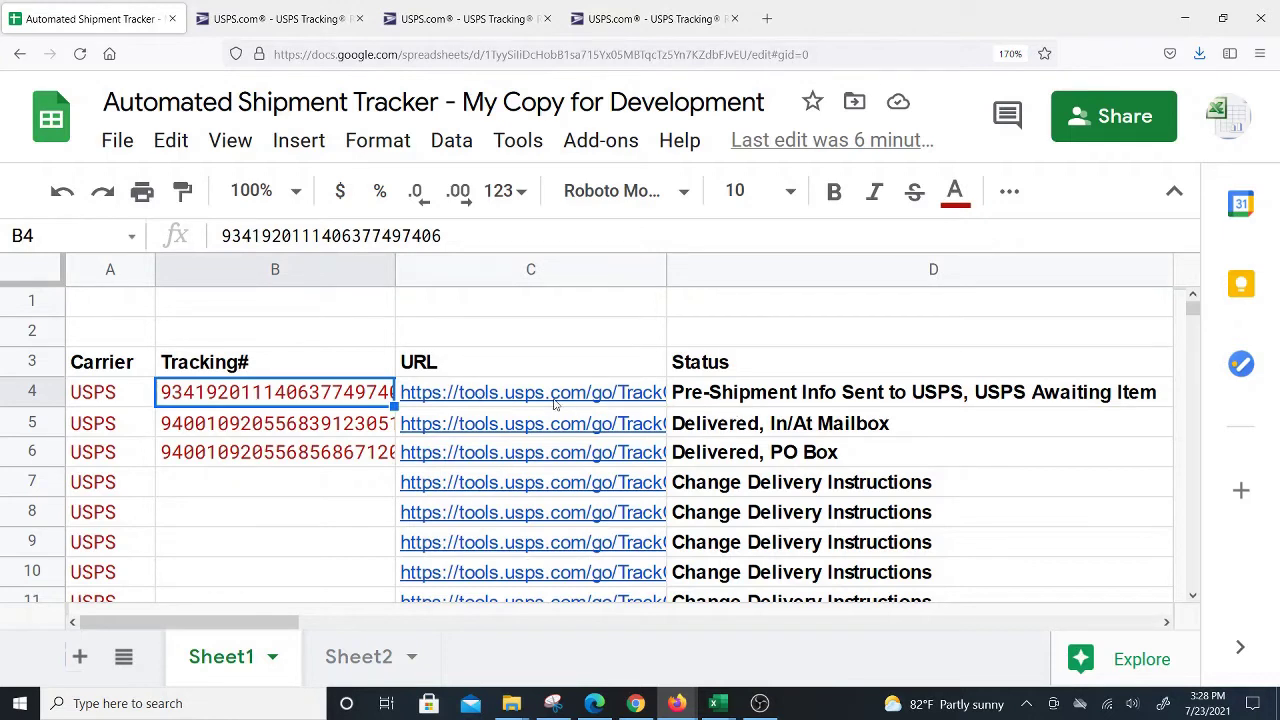
pyautogui.click(113, 403)
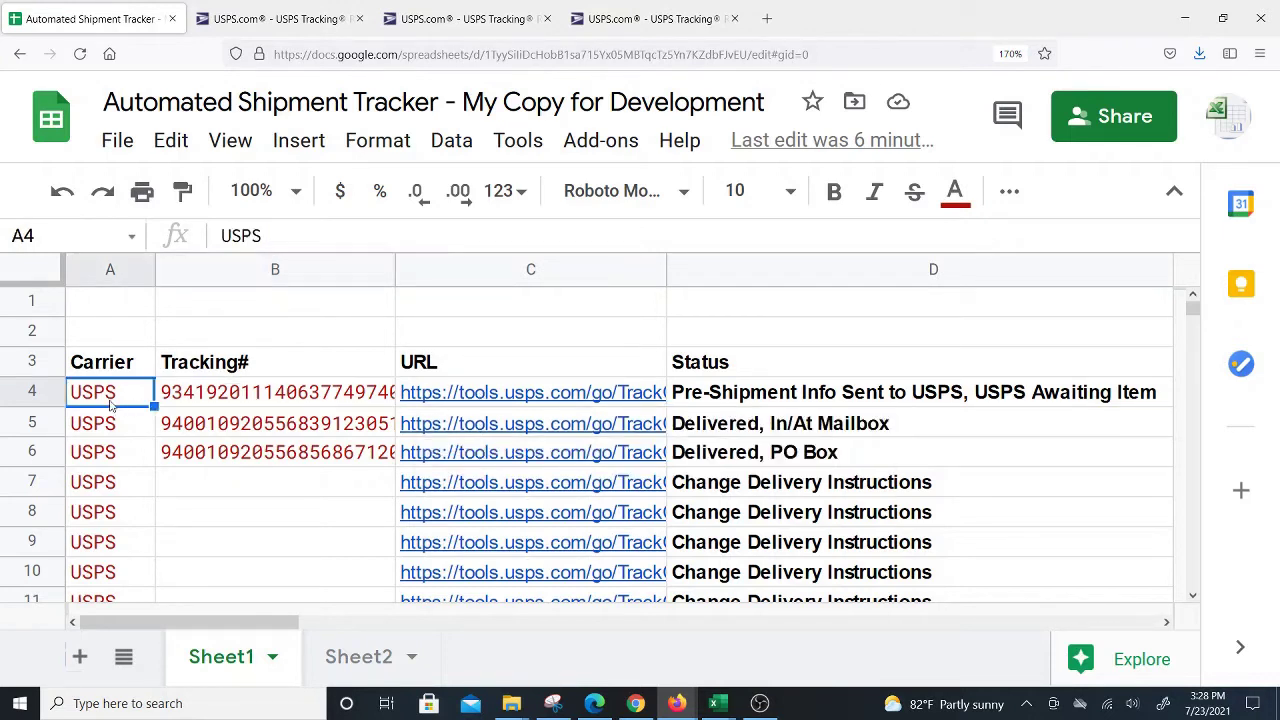
pyautogui.click(212, 396)
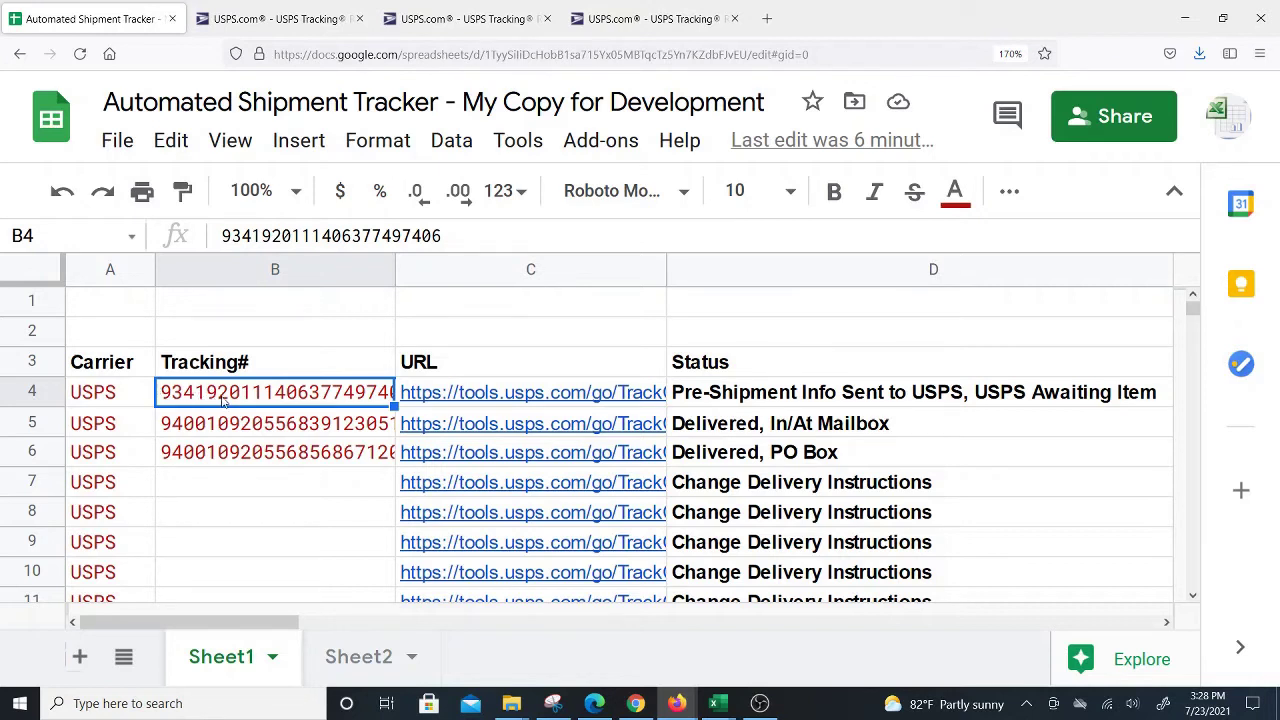
pyautogui.click(119, 399)
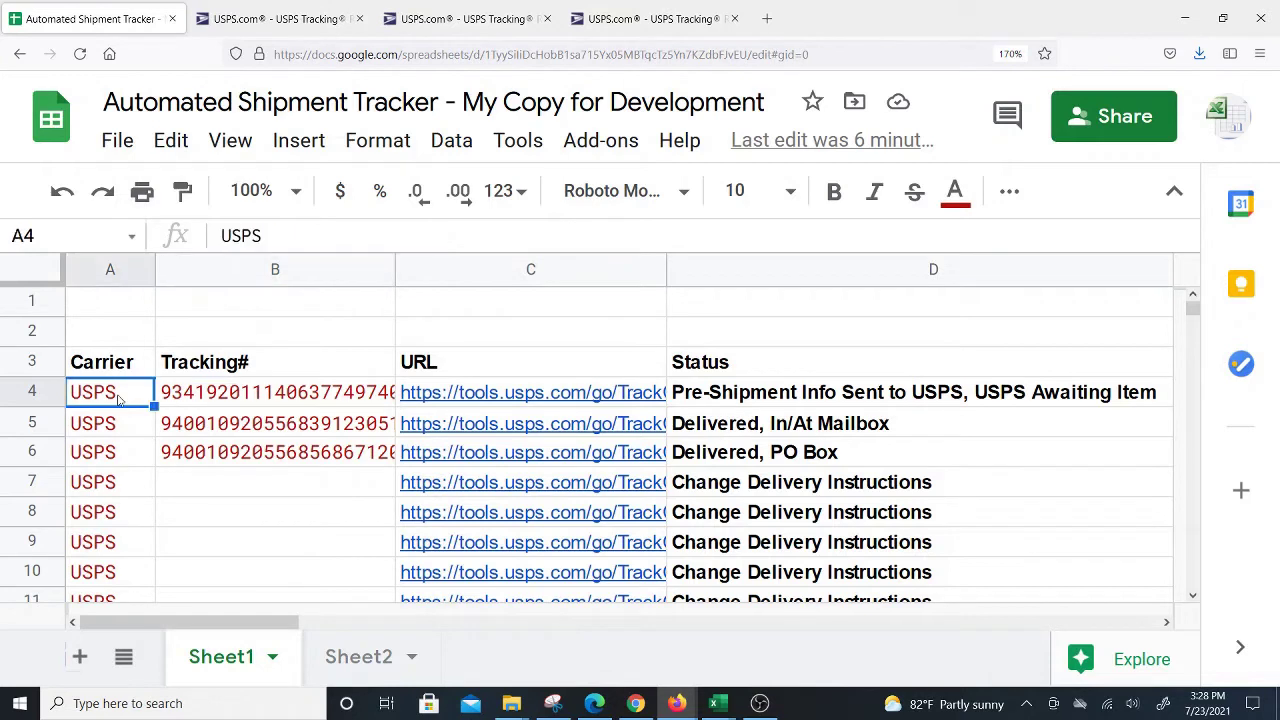
pyautogui.click(135, 487)
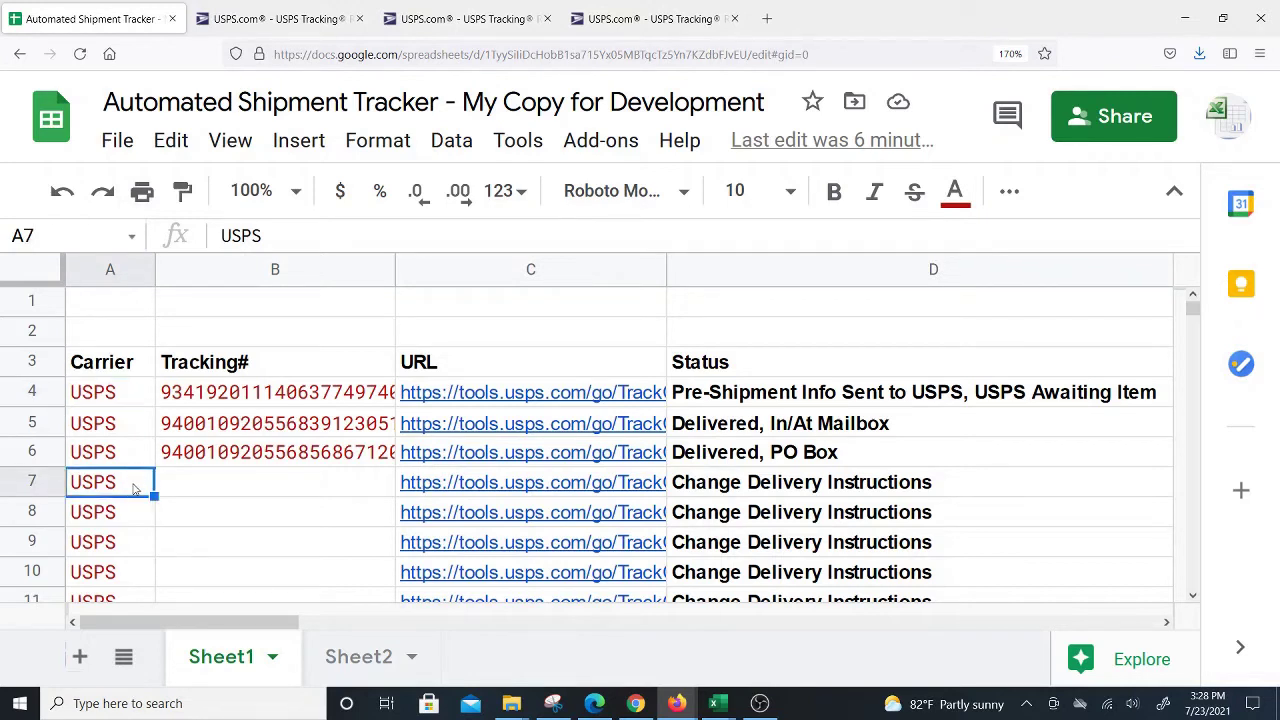
pyautogui.click(200, 493)
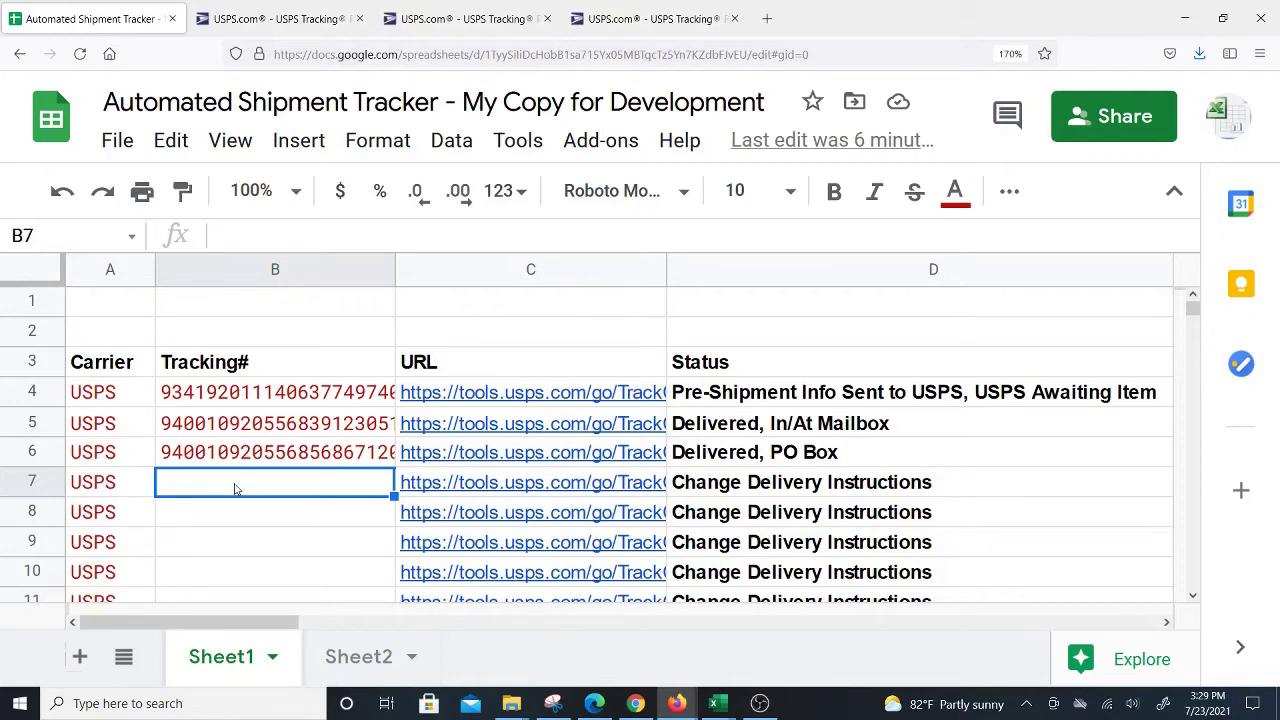
pyautogui.click(278, 19)
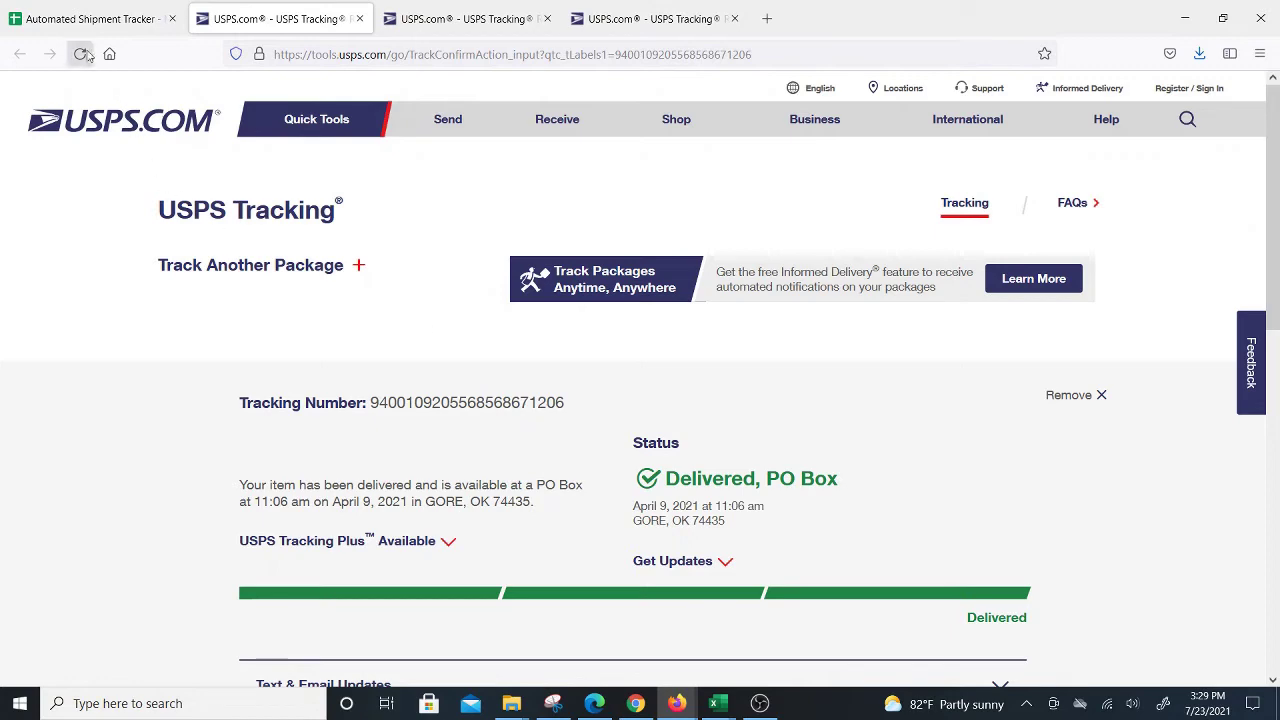
pyautogui.click(70, 19)
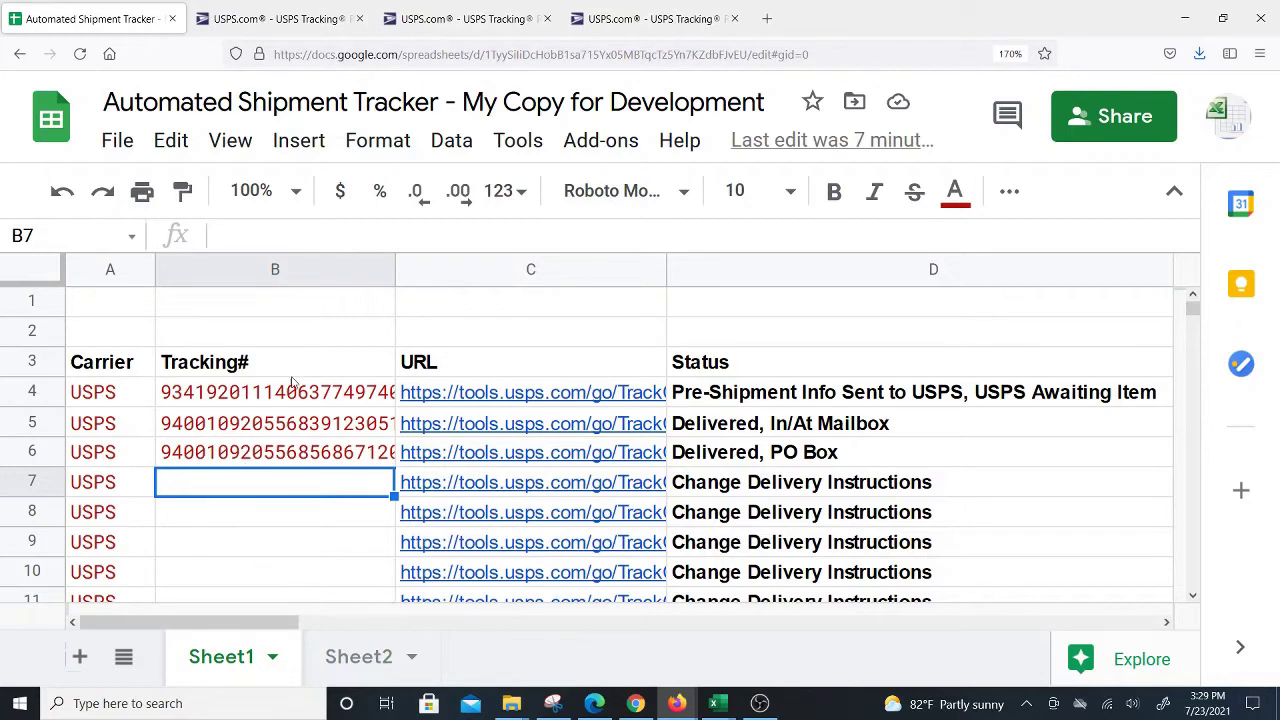
pyautogui.click(301, 334)
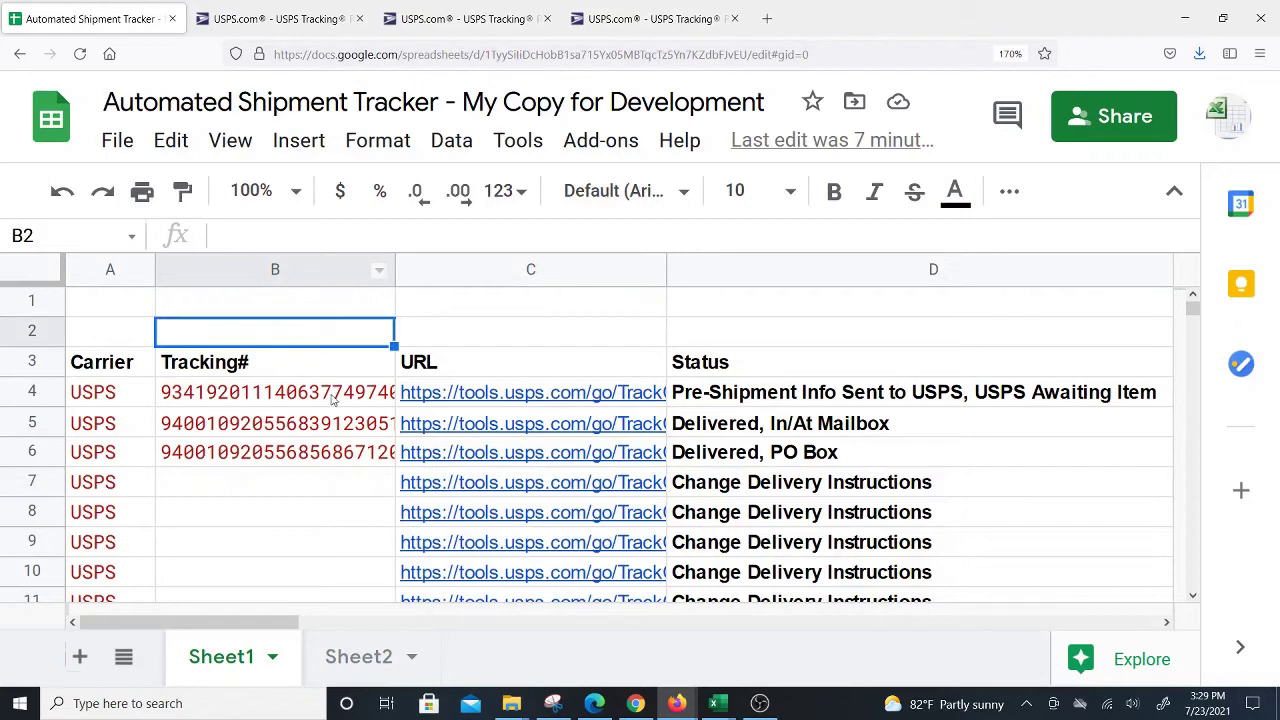
pyautogui.click(276, 403)
pyautogui.click(273, 428)
pyautogui.click(280, 462)
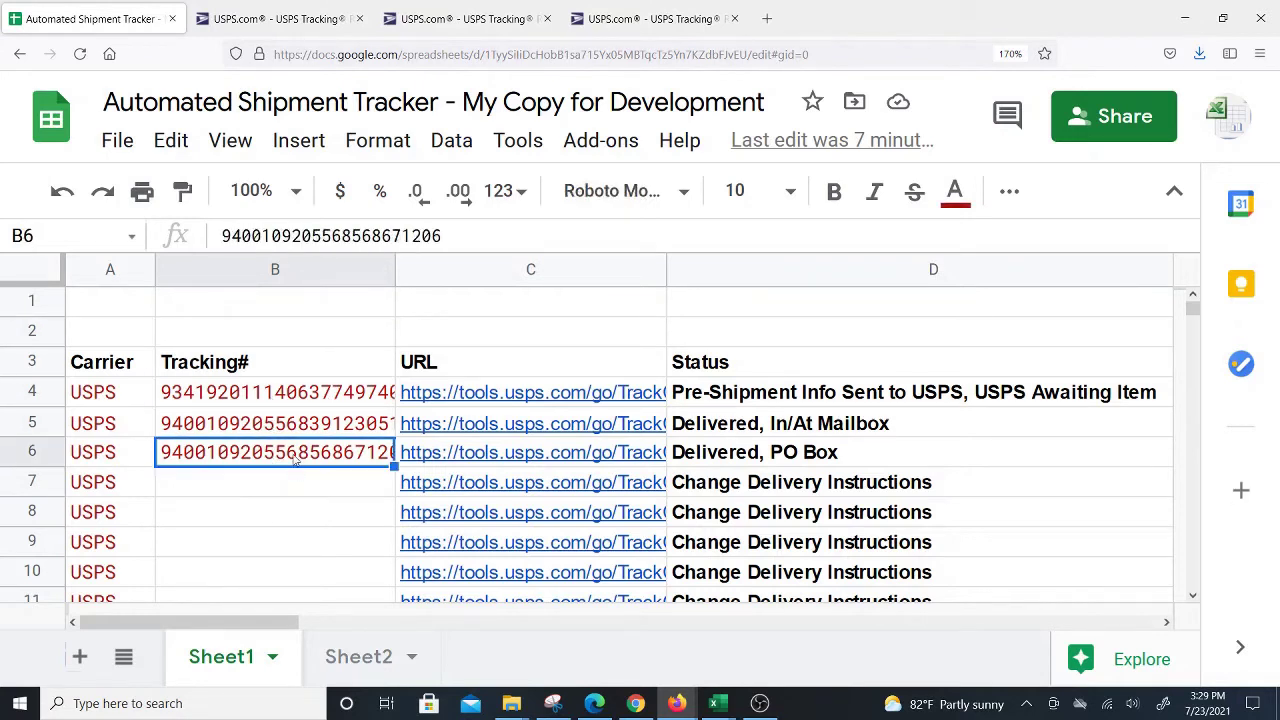
pyautogui.click(287, 481)
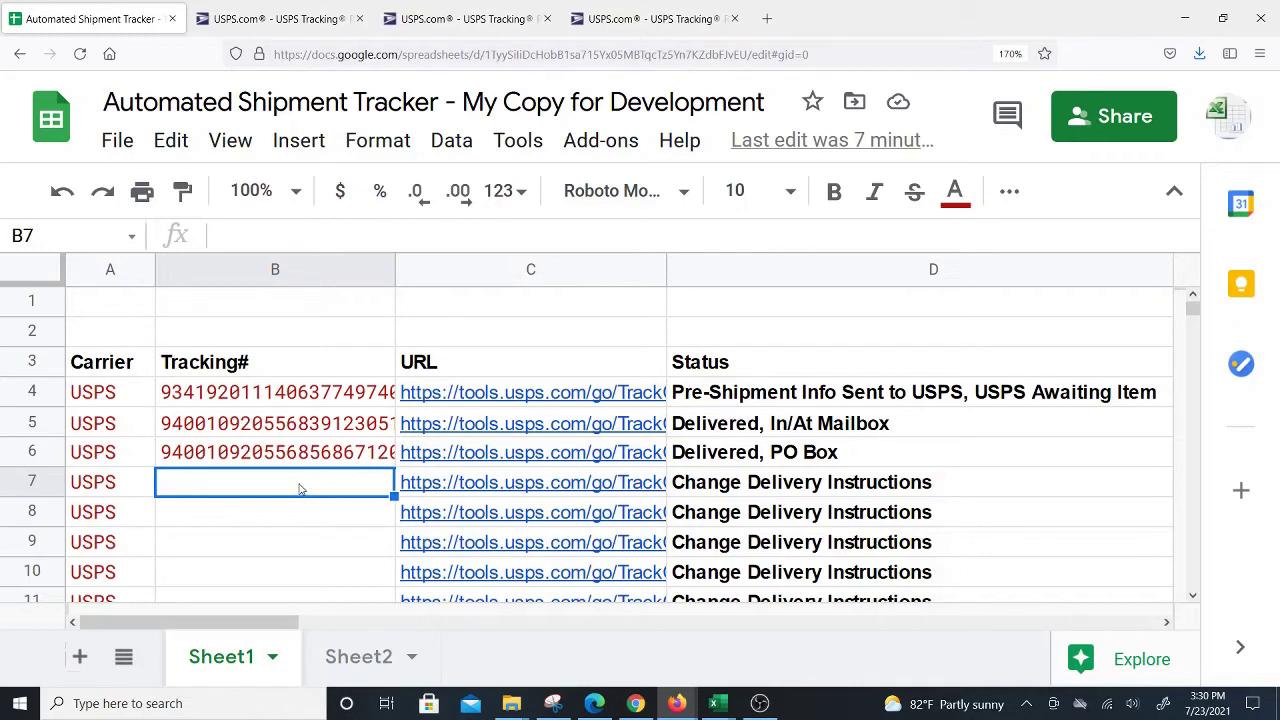
pyautogui.click(123, 487)
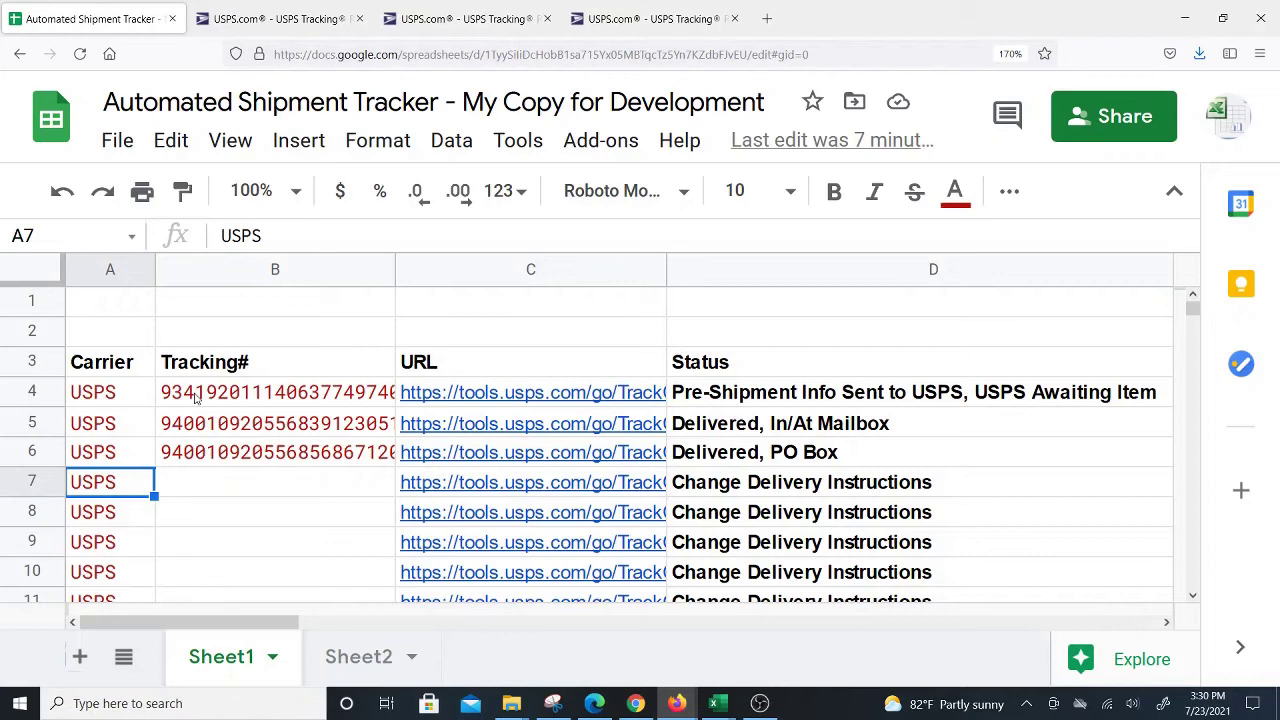
pyautogui.click(118, 398)
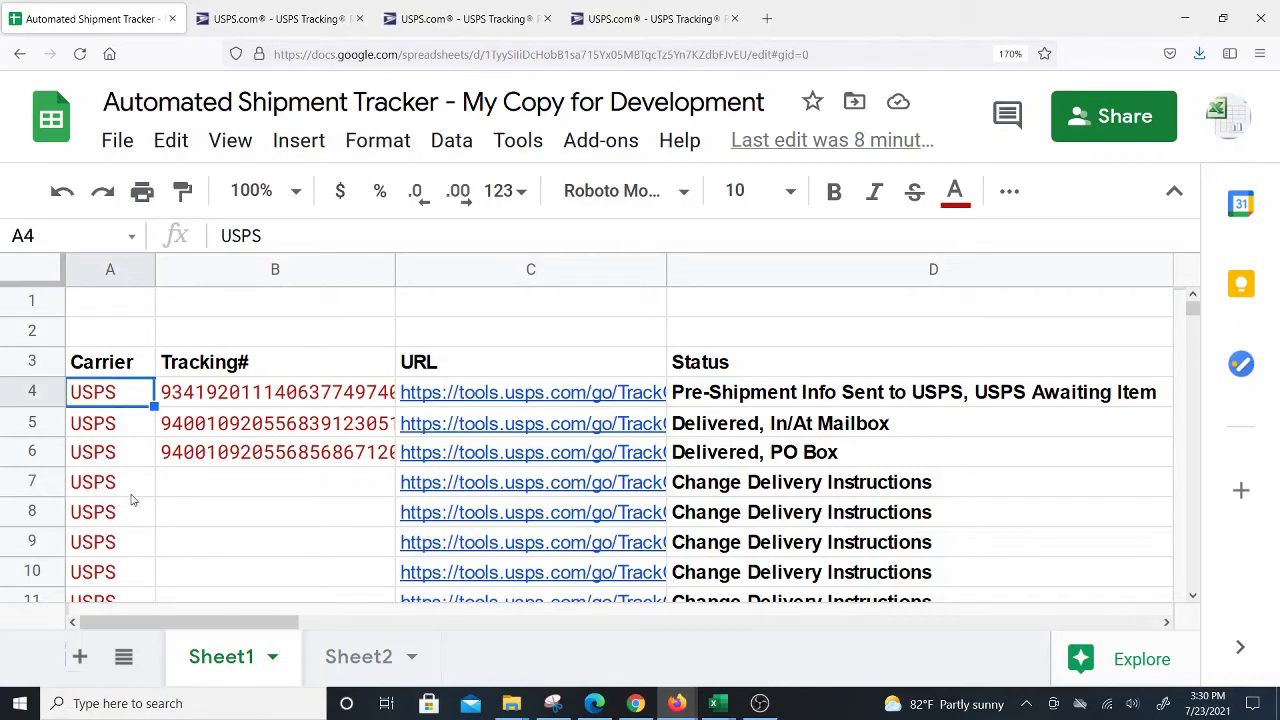
pyautogui.scroll(-2, 133, 499)
pyautogui.scroll(2, 131, 499)
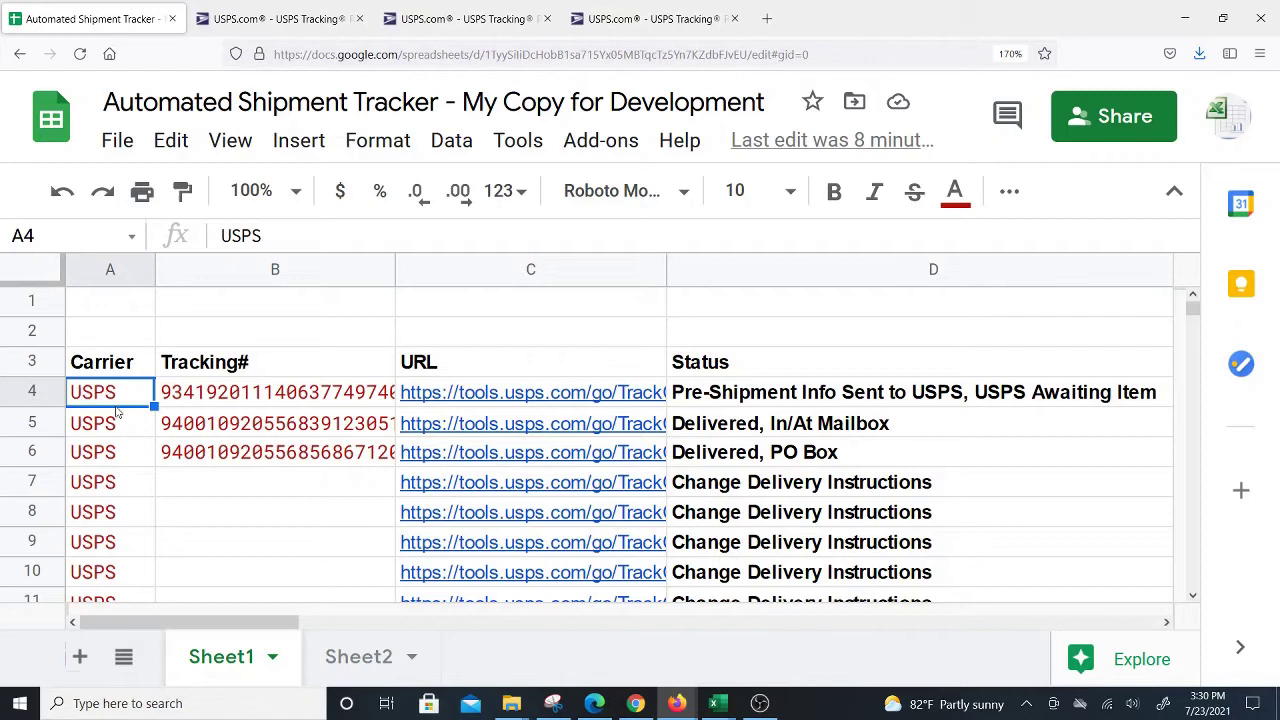
pyautogui.click(208, 477)
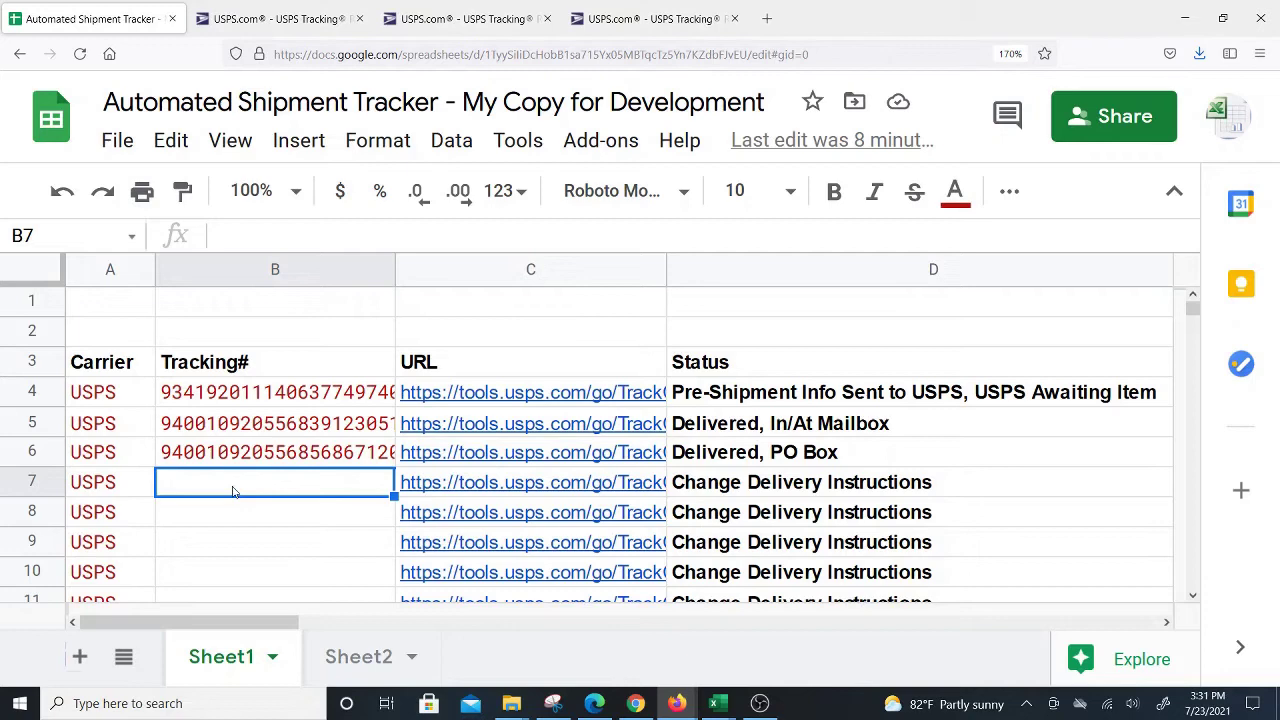
pyautogui.scroll(-4, 230, 495)
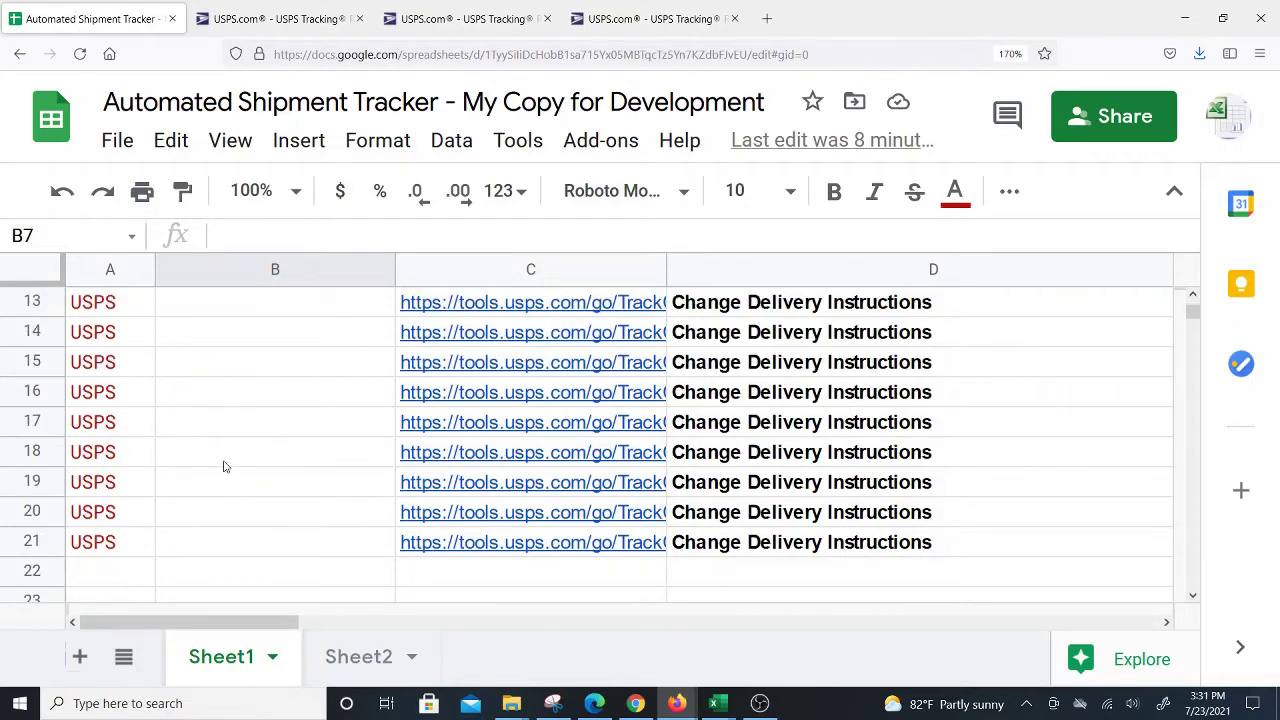
pyautogui.scroll(4, 225, 480)
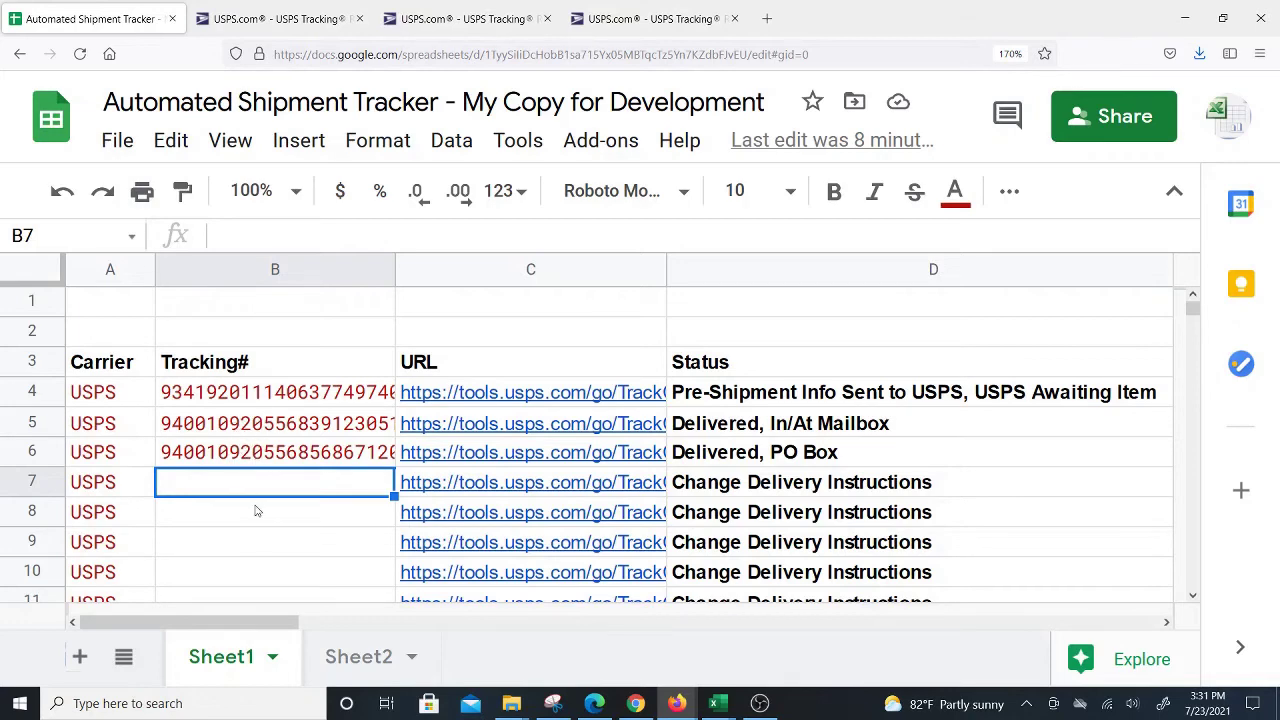
pyautogui.scroll(-2, 255, 511)
pyautogui.scroll(-4, 243, 414)
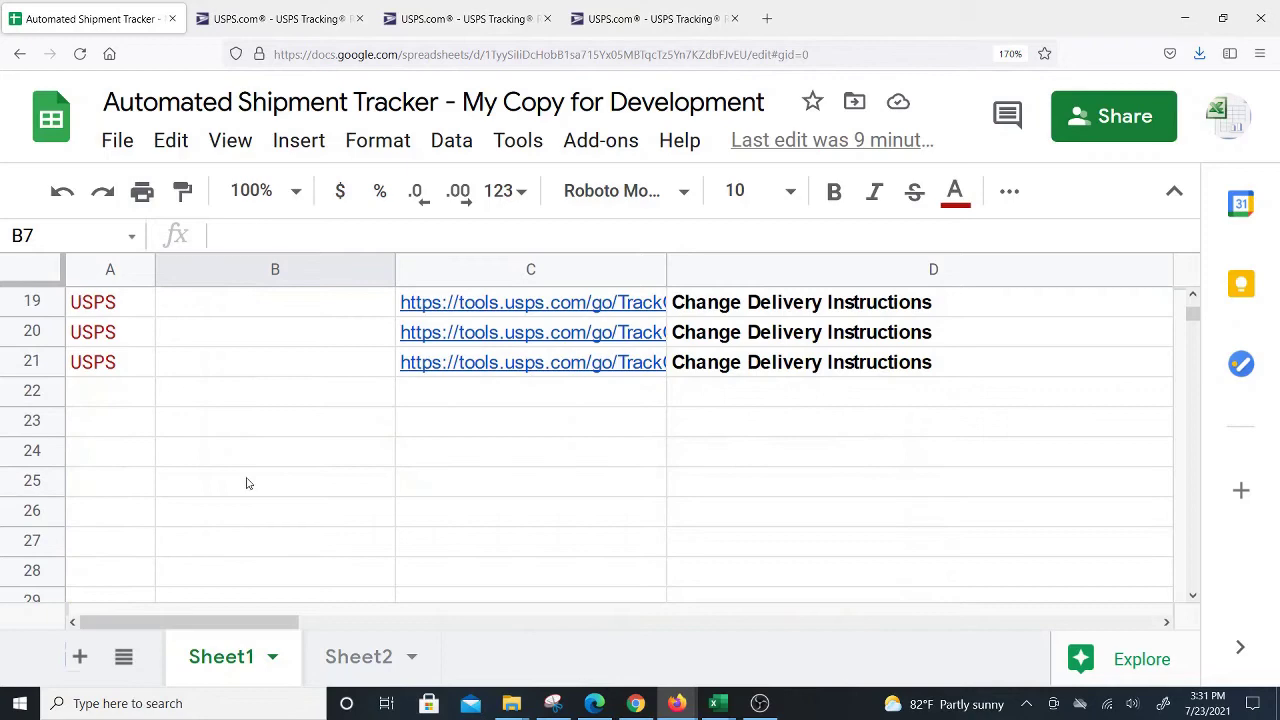
pyautogui.scroll(4, 249, 417)
pyautogui.scroll(2, 257, 440)
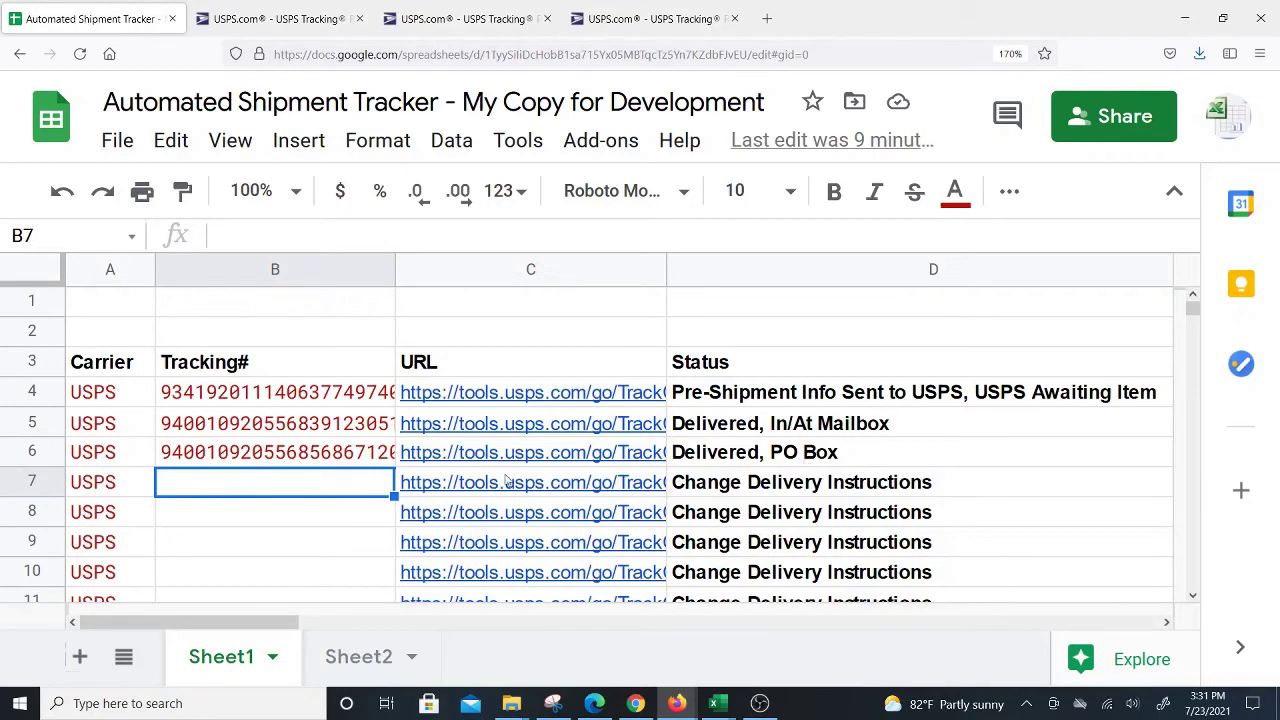
pyautogui.scroll(-4, 330, 534)
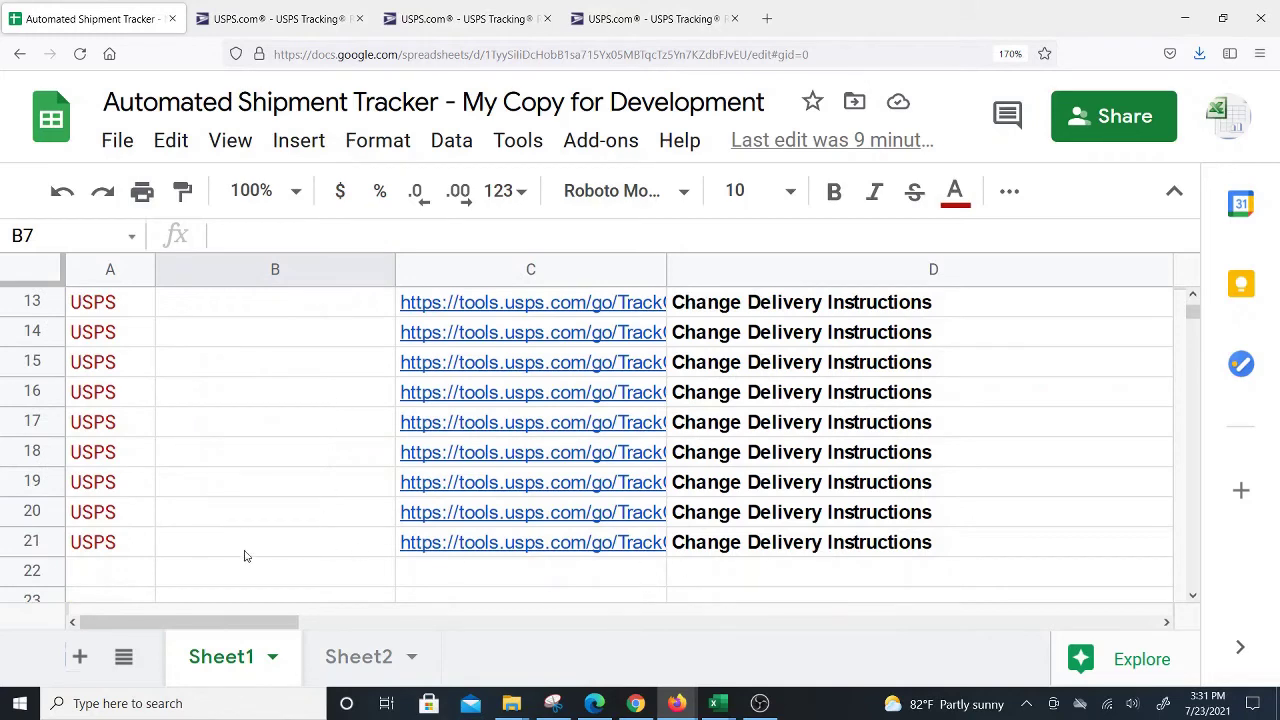
pyautogui.scroll(4, 214, 557)
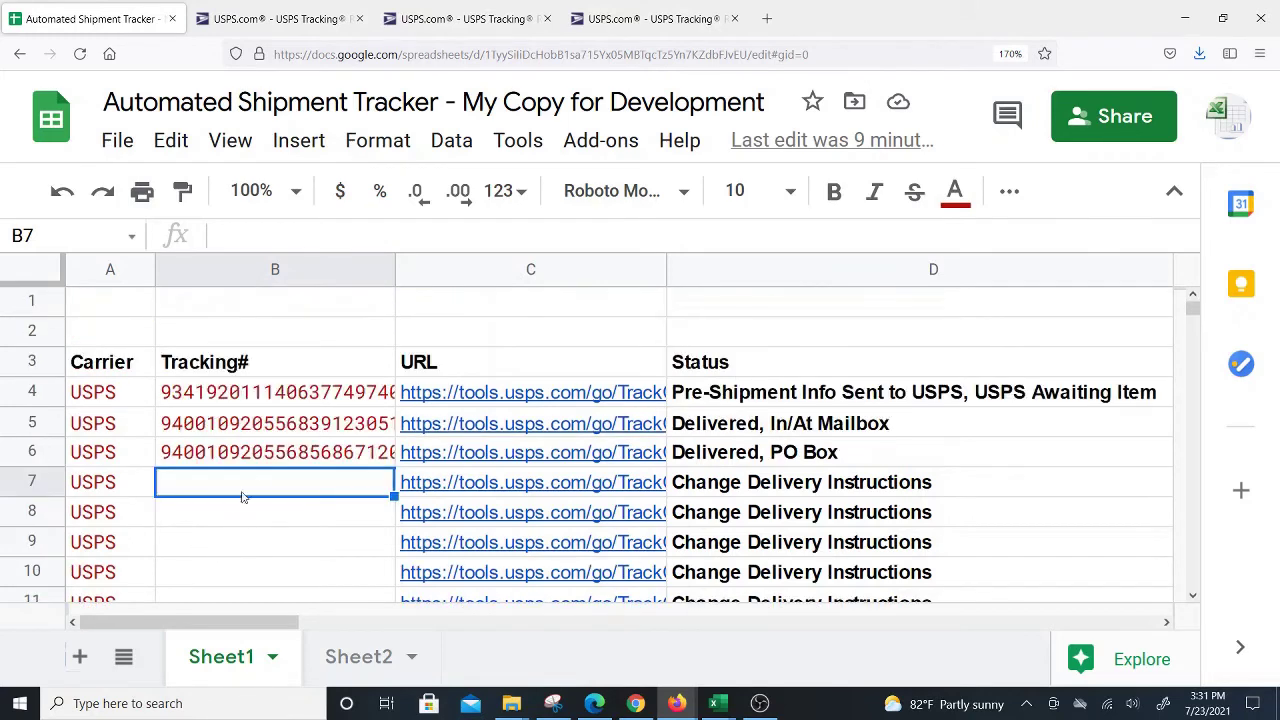